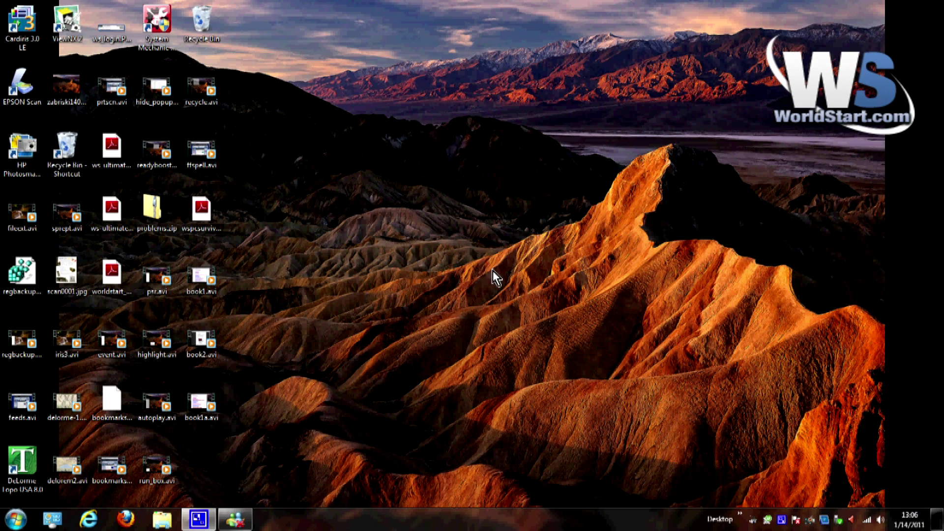
Step: Apply the Windows 7 Basic theme from the desktop's Personalize settings
right_click(440, 206)
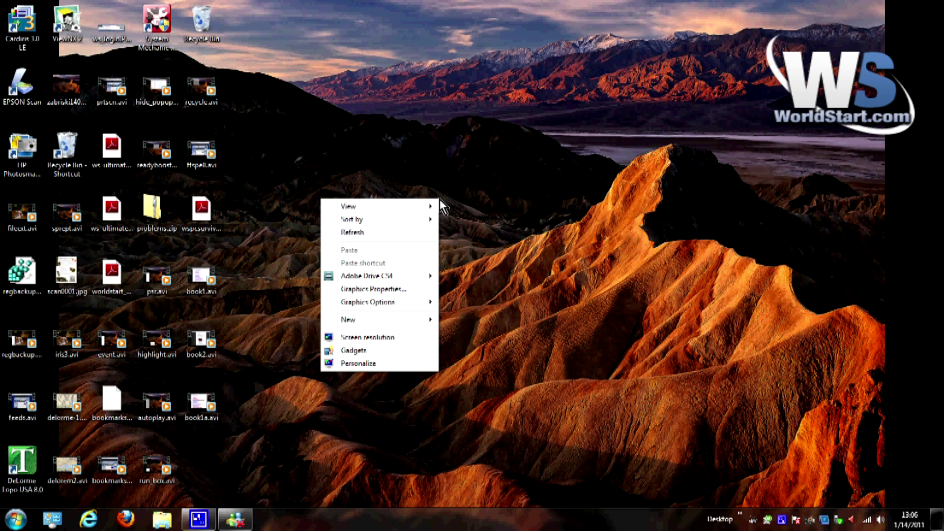
click(369, 362)
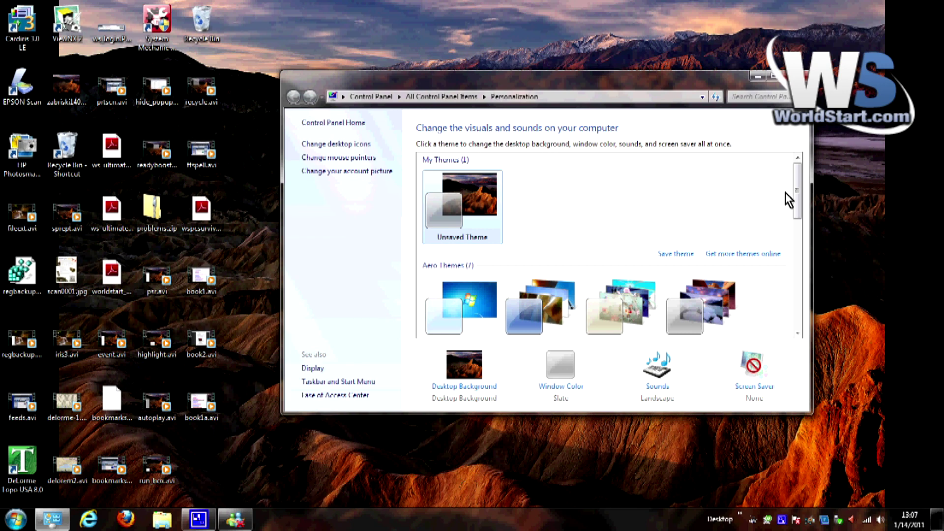
scroll(664, 222, down, 5)
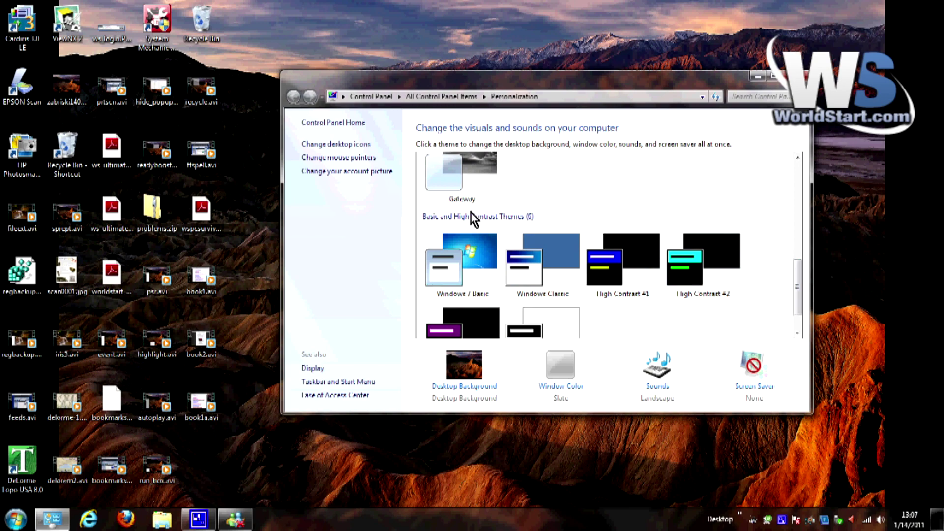
click(467, 251)
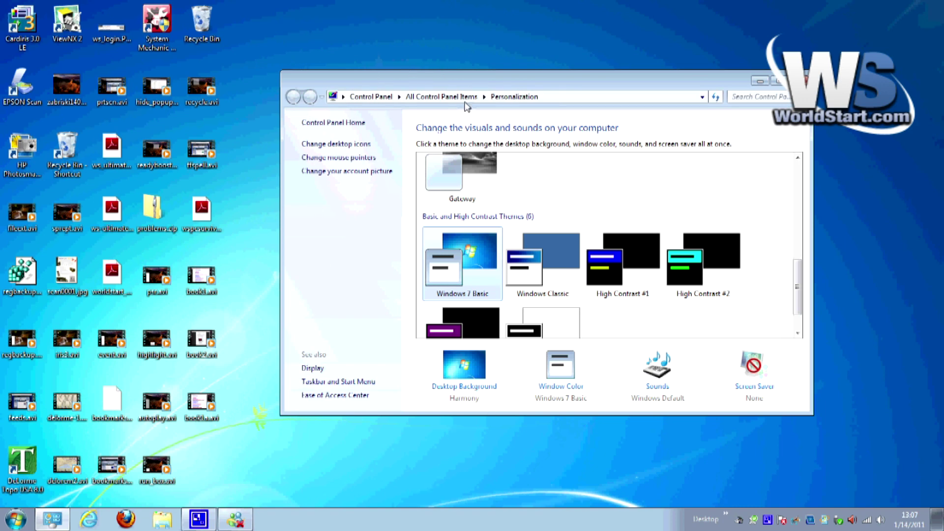
Step: Close the Personalization window and dismiss the HP Update notification
drag(466, 80, 481, 62)
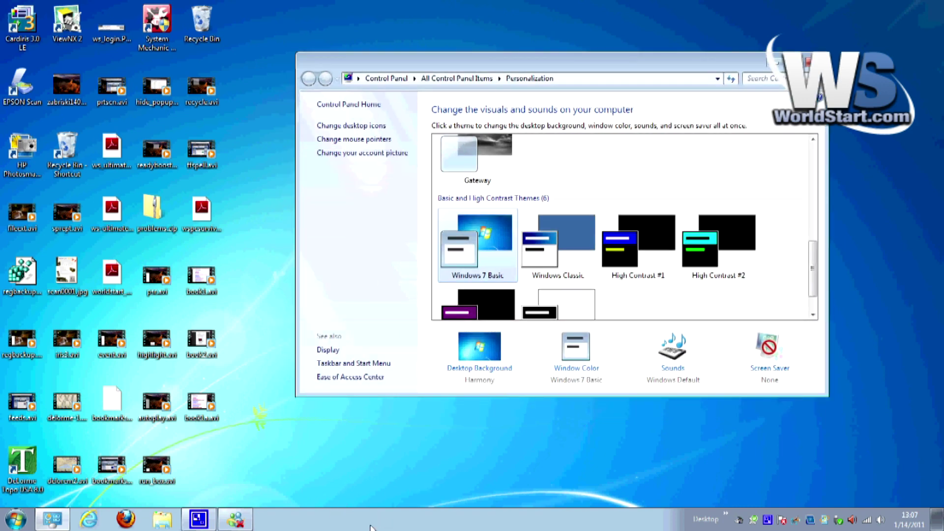
click(16, 519)
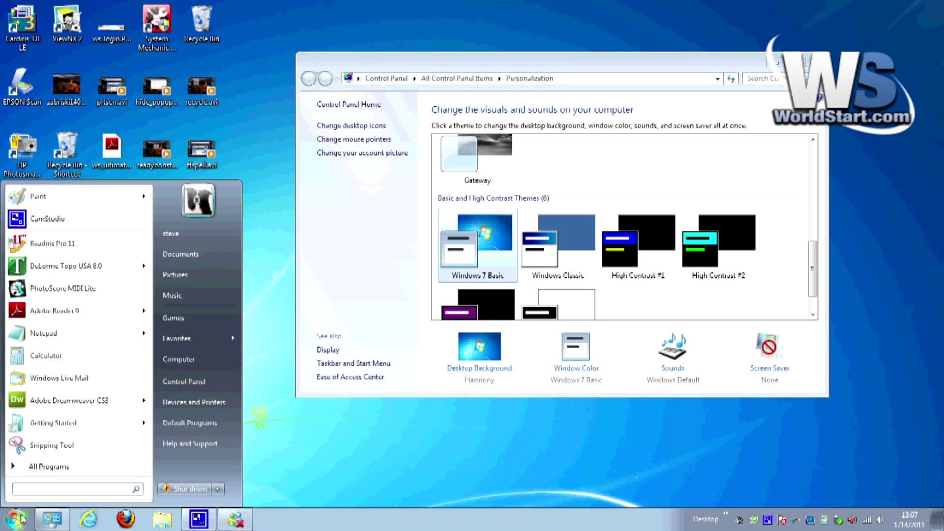
click(16, 519)
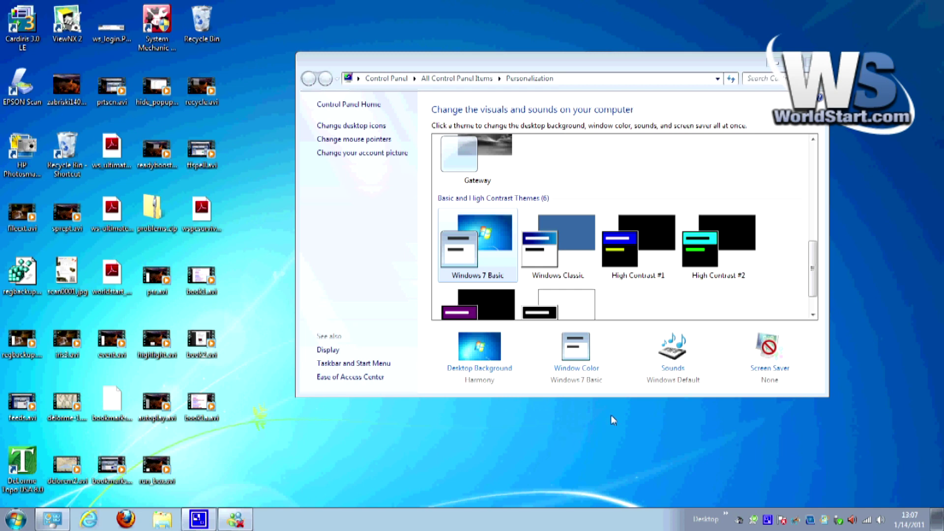
mouse_move(808, 288)
mouse_down()
mouse_move(803, 272)
mouse_move(802, 295)
mouse_up()
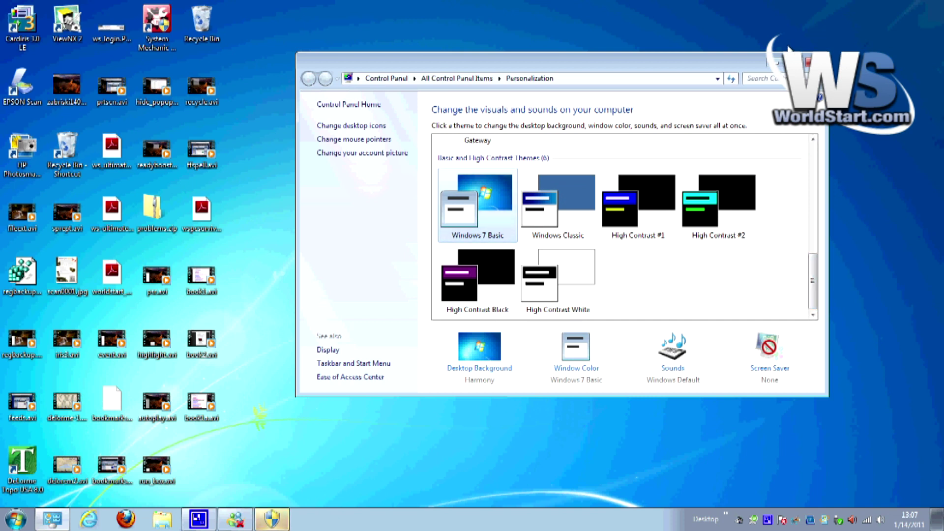
click(809, 60)
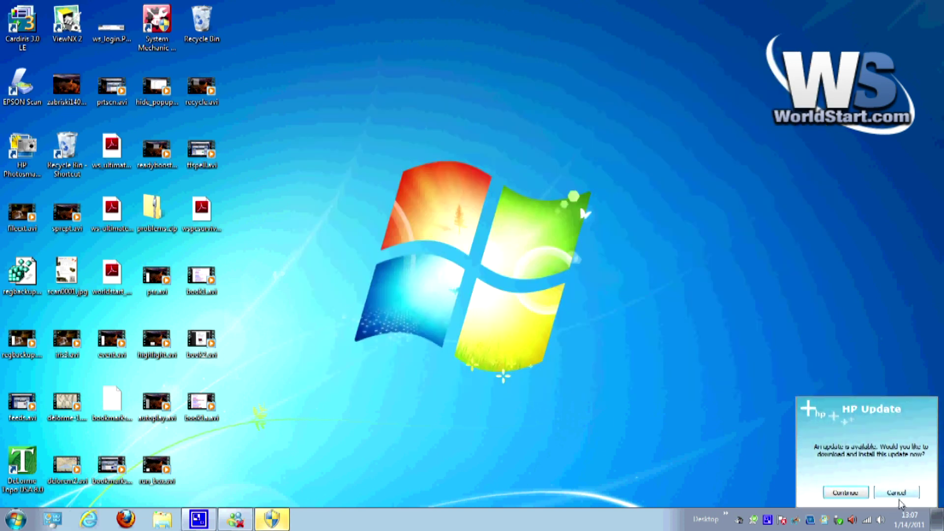
click(896, 493)
Step: Reach Performance Options via Computer Properties and Advanced system settings
click(15, 520)
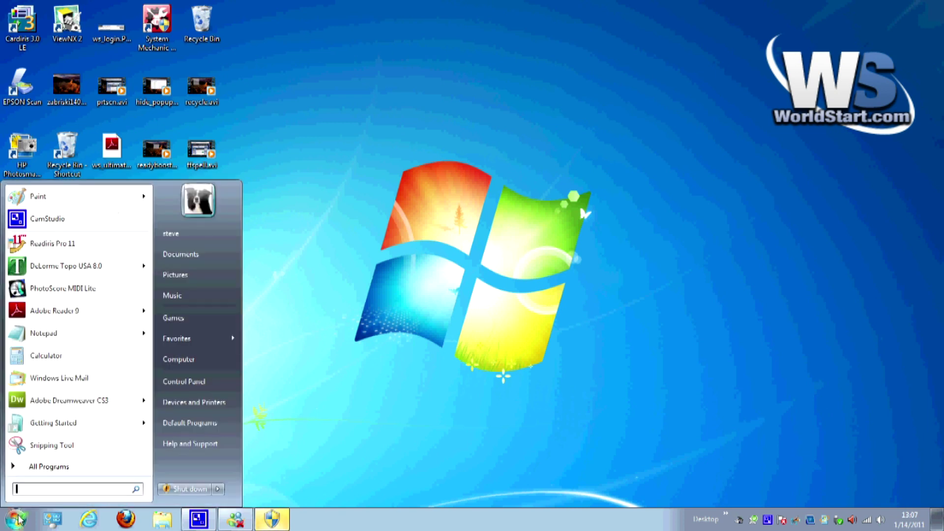
right_click(197, 362)
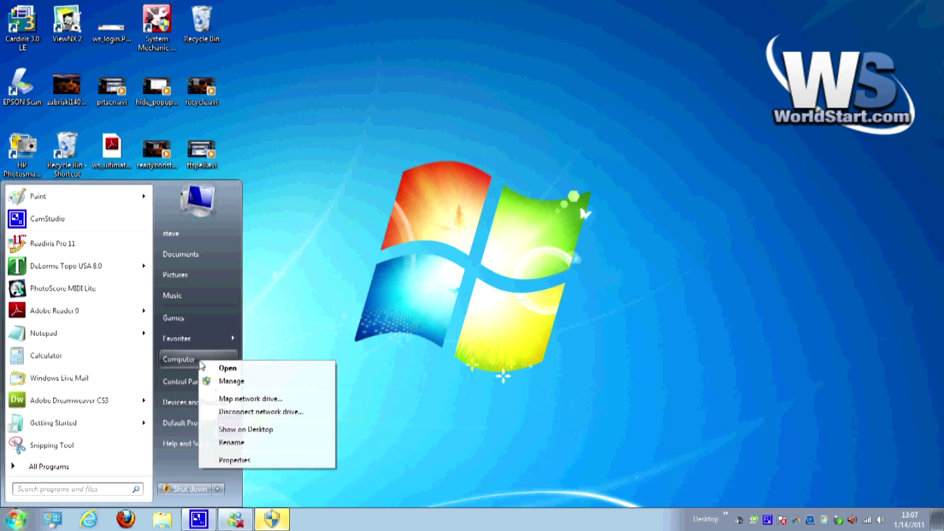
click(245, 466)
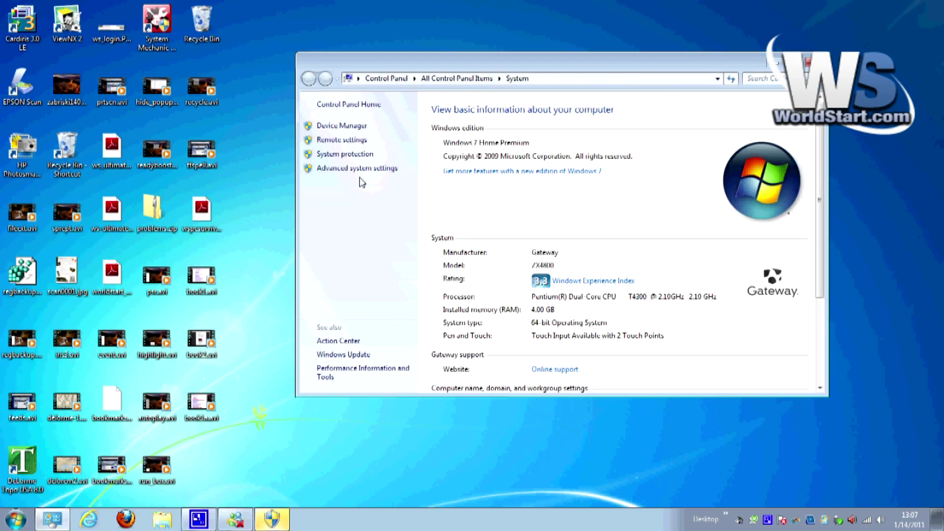
click(357, 170)
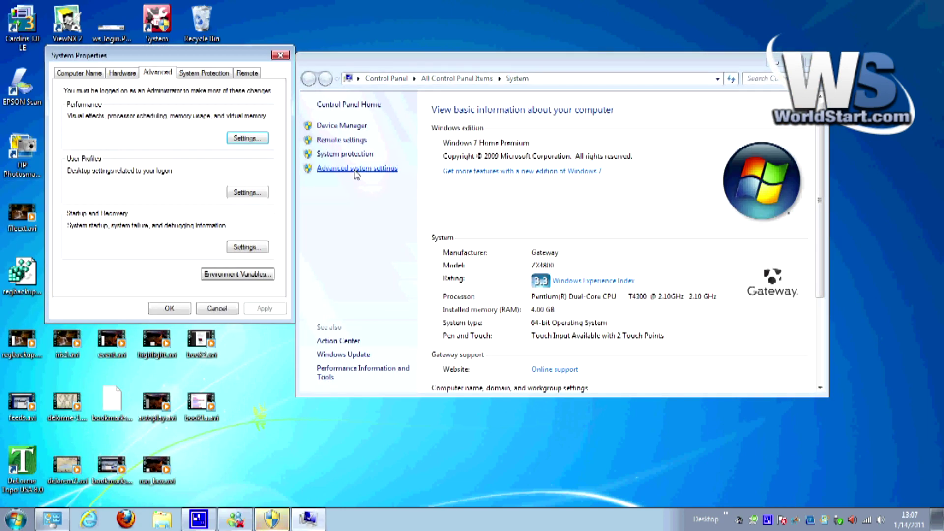
mouse_move(217, 56)
mouse_down()
mouse_move(355, 109)
mouse_move(535, 110)
mouse_up()
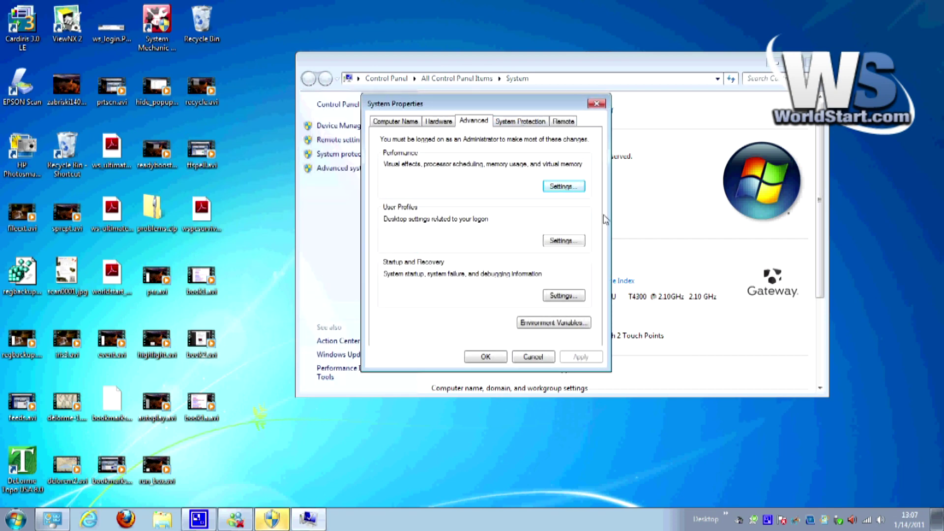
click(563, 186)
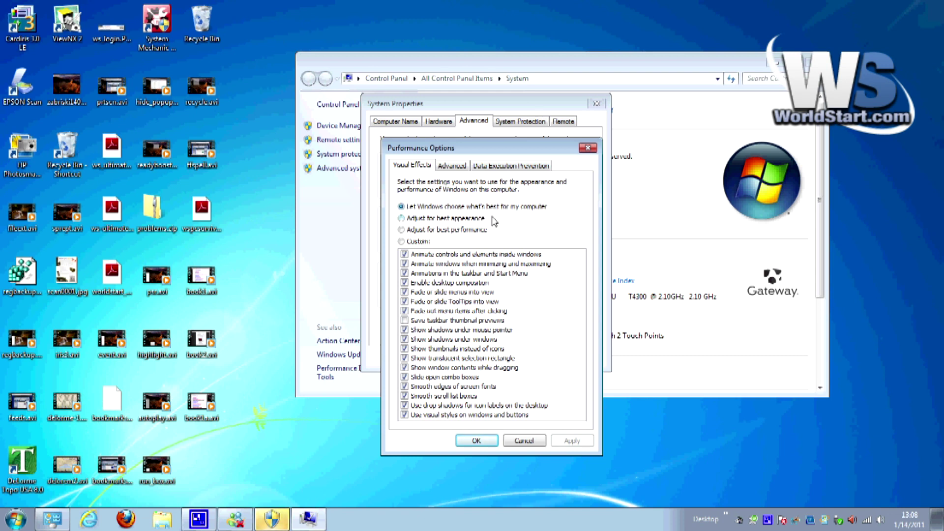
Step: Choose 'Adjust for best performance' for visual effects and apply it
click(402, 230)
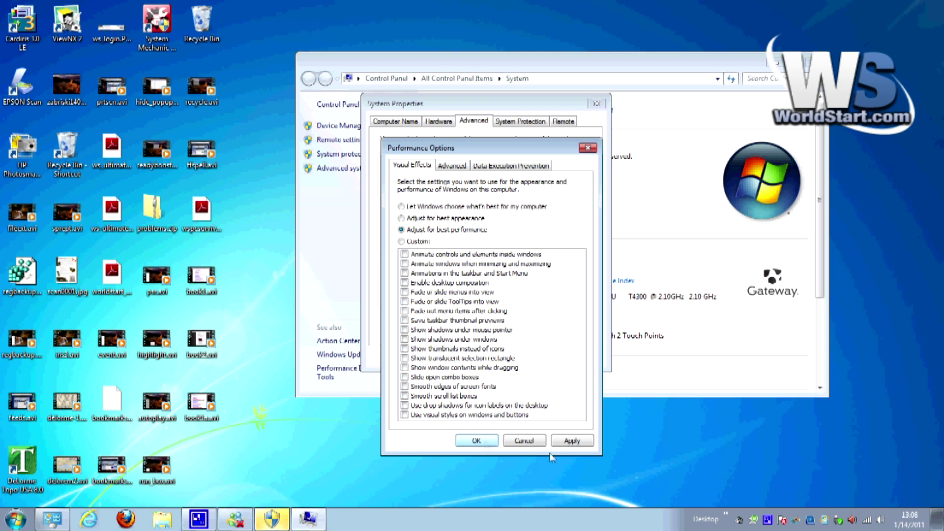
click(573, 441)
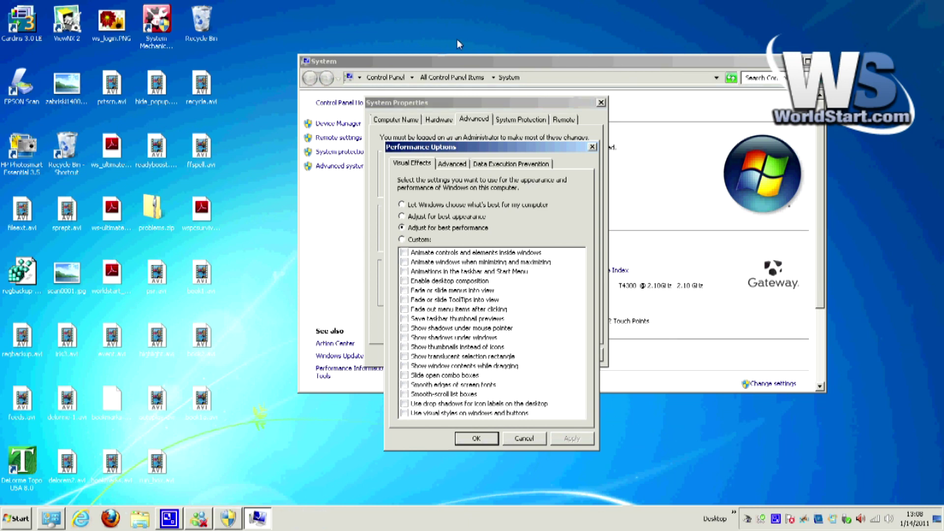
click(18, 519)
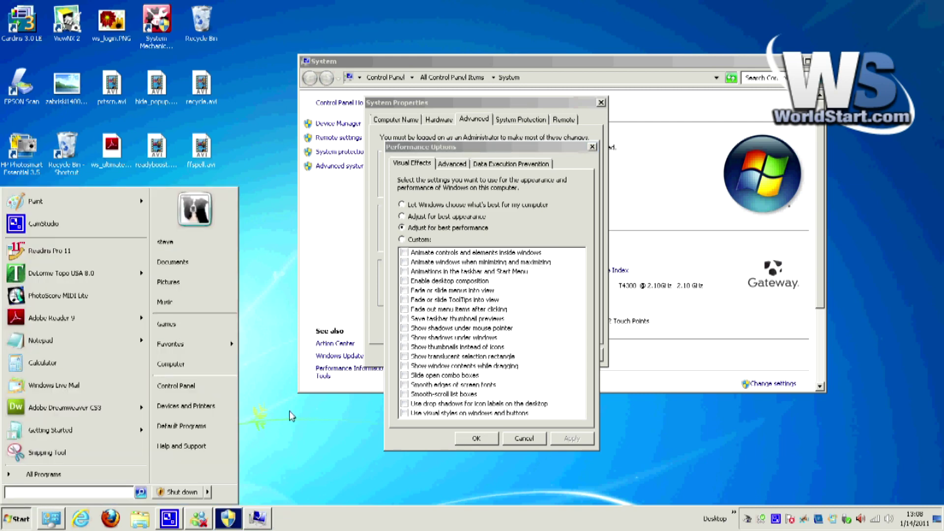
Step: Close the Start menu and select the Custom visual effects option
click(296, 442)
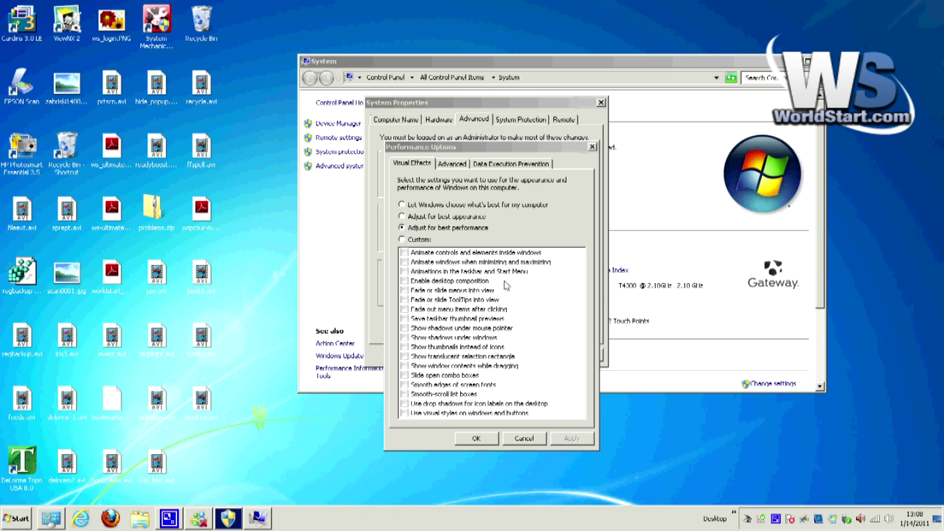
click(403, 239)
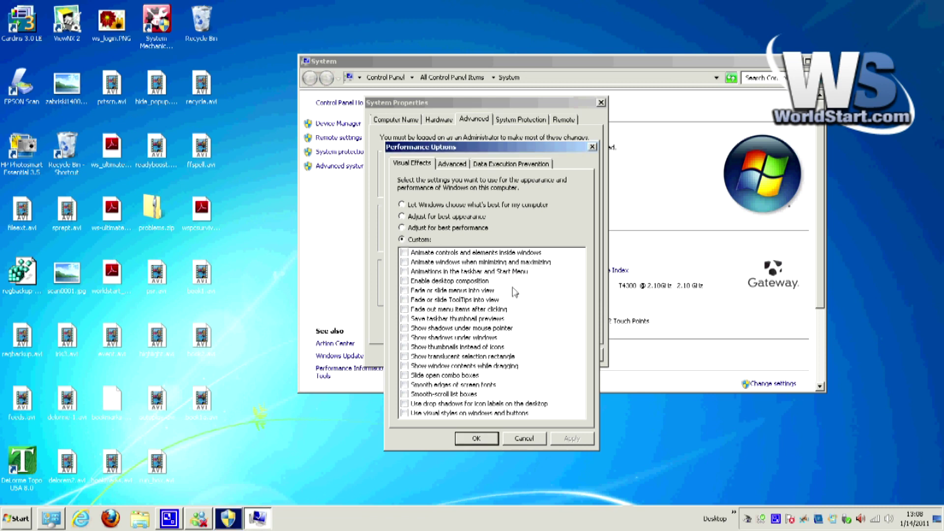